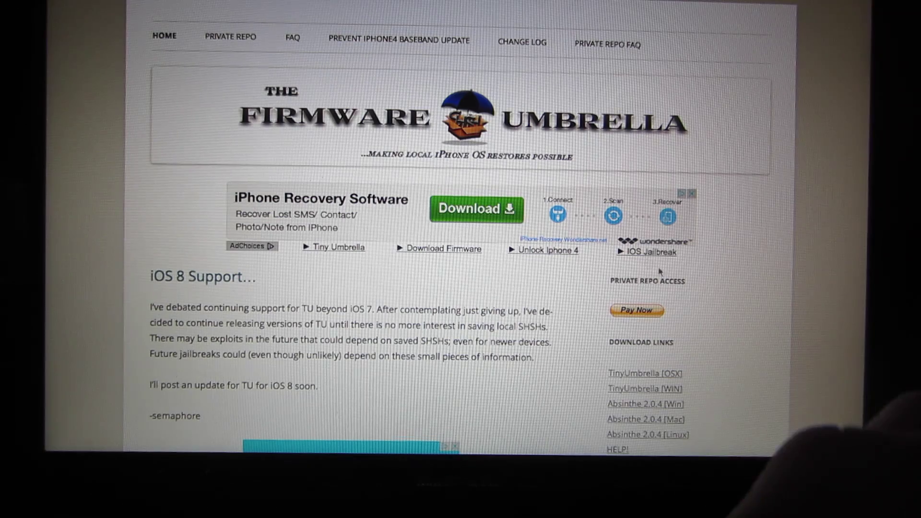
pyautogui.scroll(-2, 675, 282)
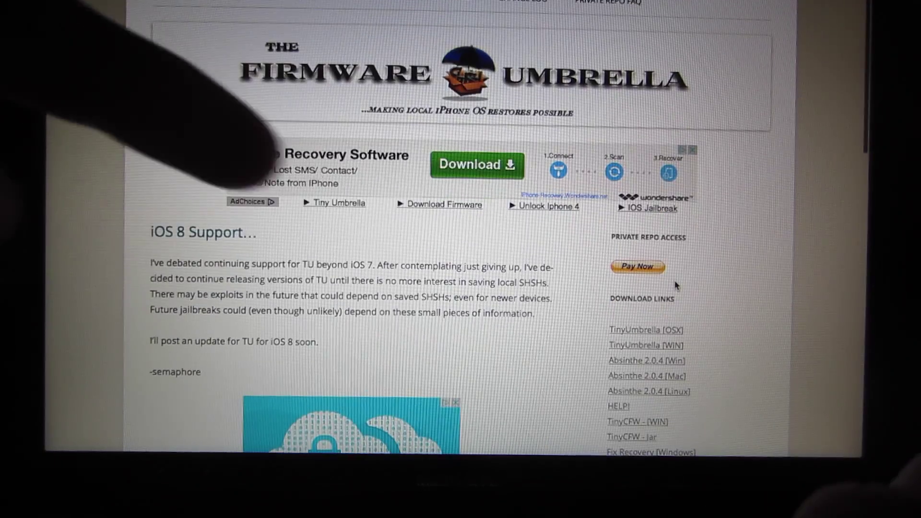
pyautogui.scroll(-2, 676, 283)
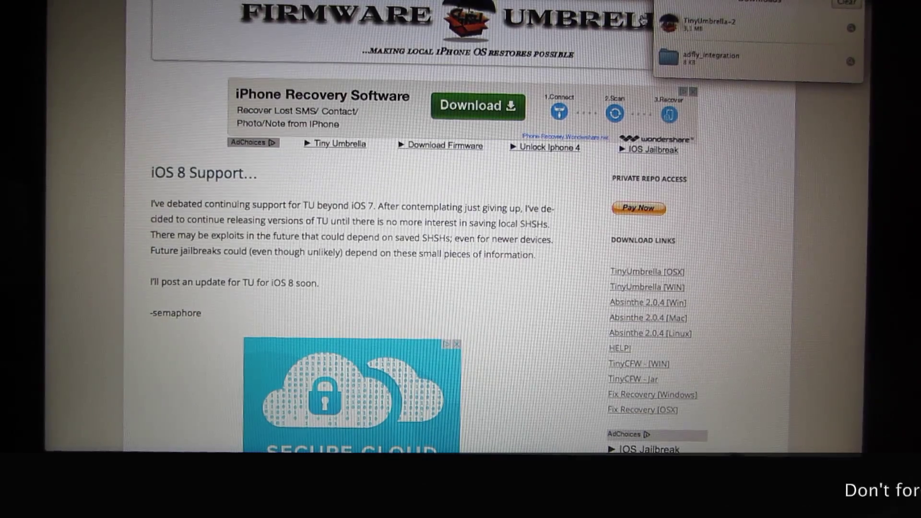
# Switch from Safari to the Mac desktop once TinyUmbrella for OS X is downloaded.
pyautogui.hotkey('ctrl', 'Left')
# Launch TinyUmbrella from Spotlight and view its advanced settings: save SHSH to Desktop, request from Cydia.
pyautogui.press('super+space')
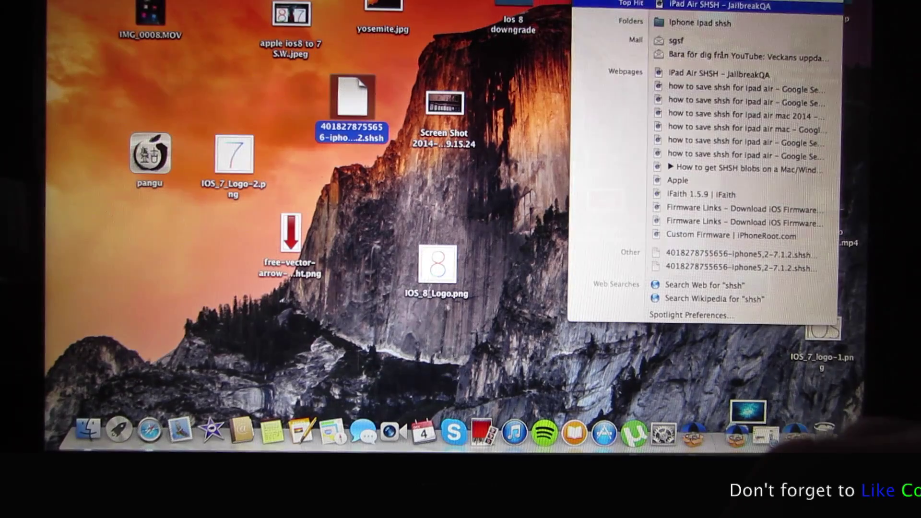
pyautogui.press('Escape')
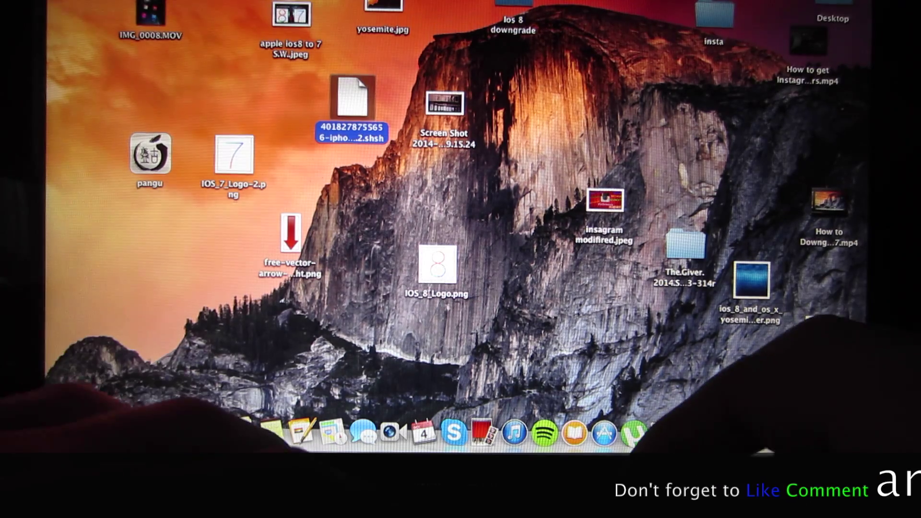
pyautogui.write('tiny')
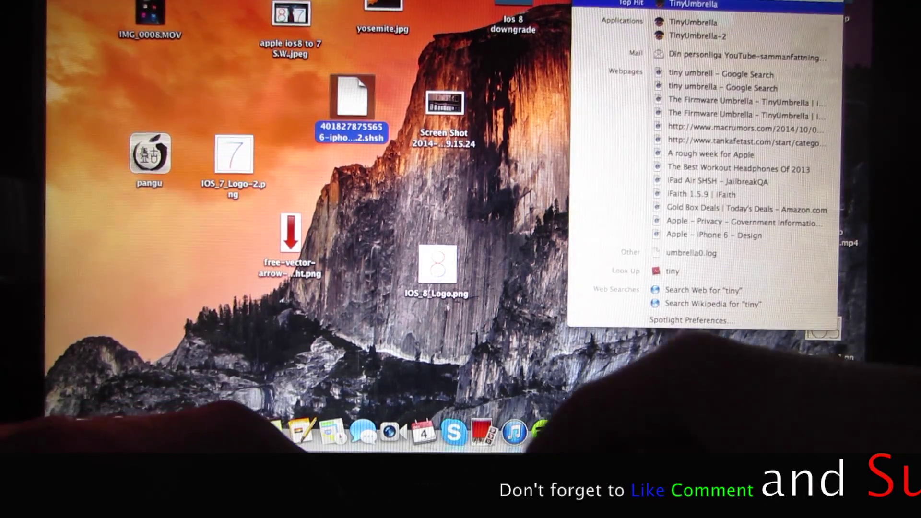
pyautogui.press('Return')
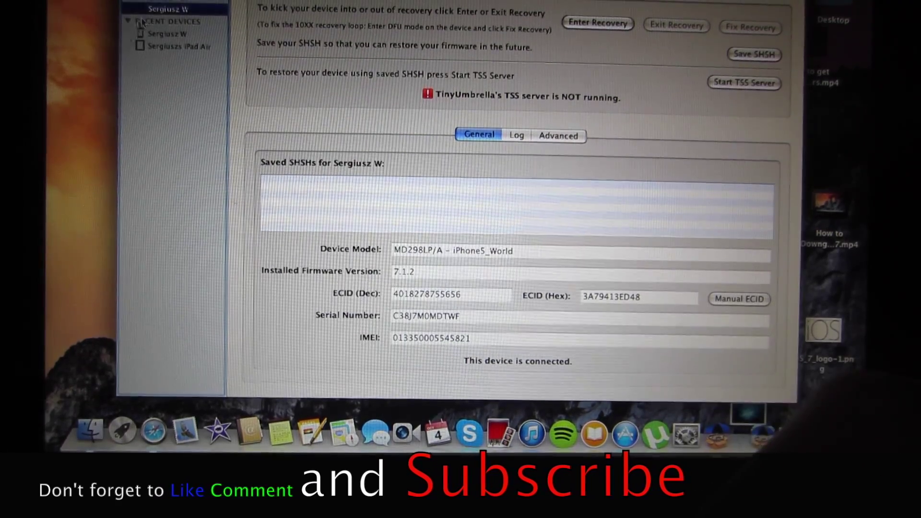
pyautogui.click(563, 136)
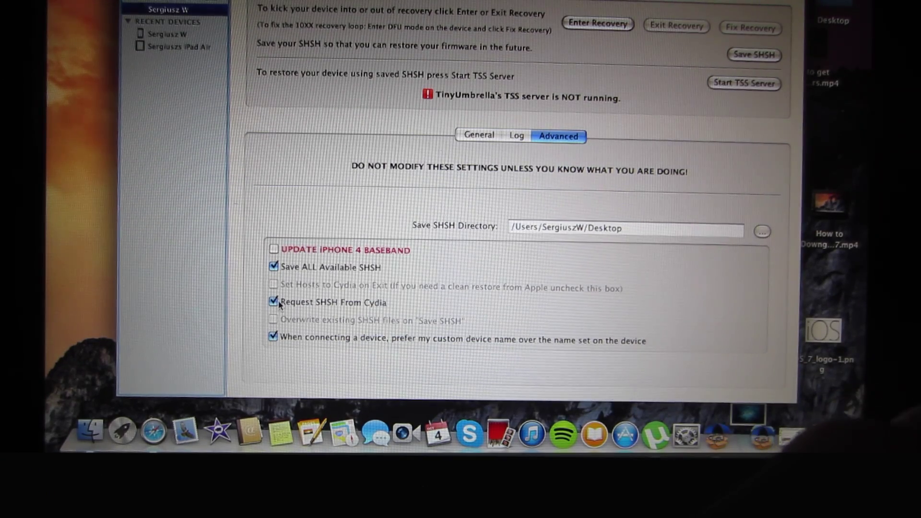
# On the General tab, save the iPhone's SHSH blob and select the iPhone5_World 7.1.2 (11D257) entry.
pyautogui.click(476, 138)
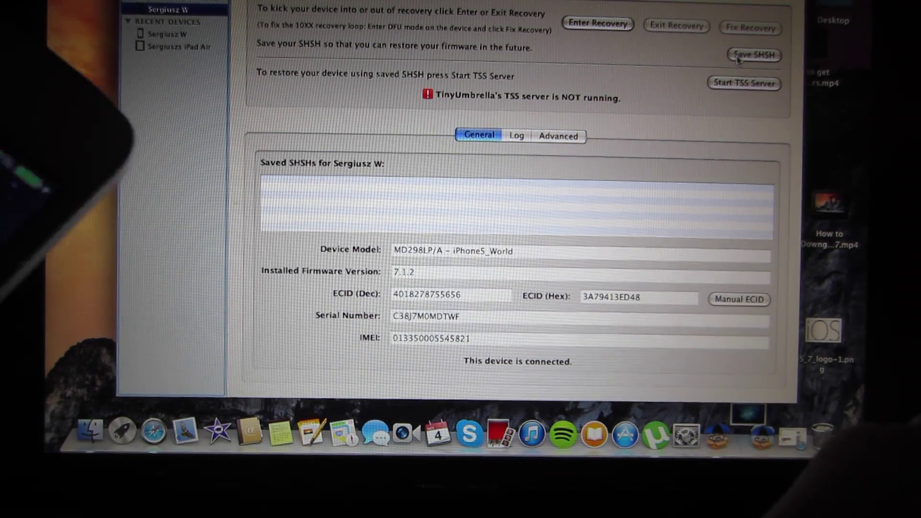
pyautogui.click(753, 55)
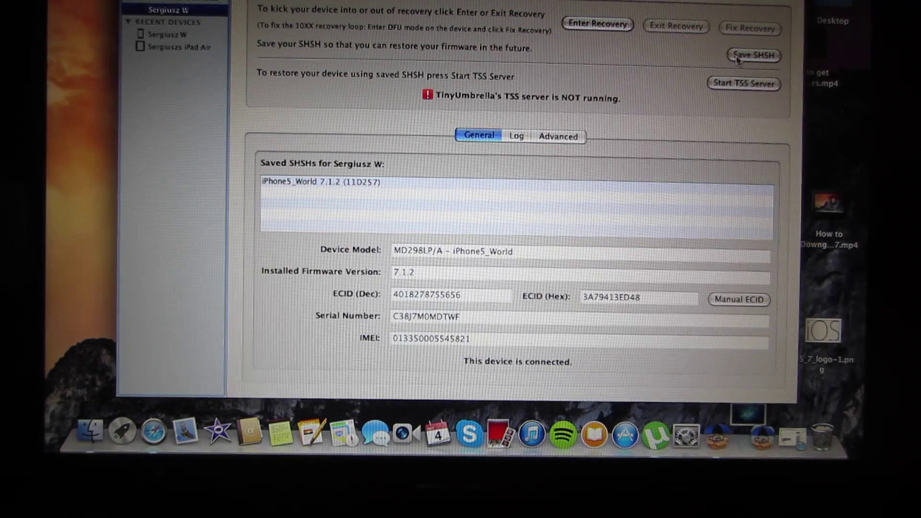
pyautogui.click(335, 182)
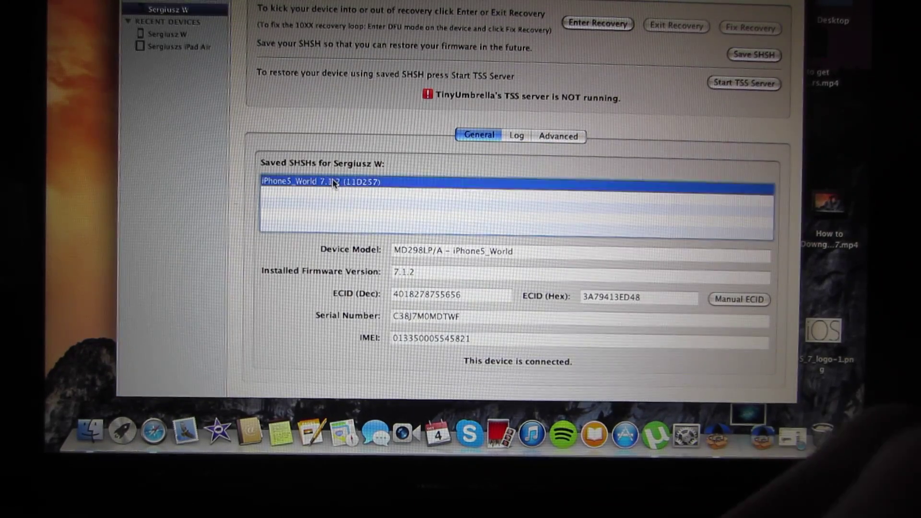